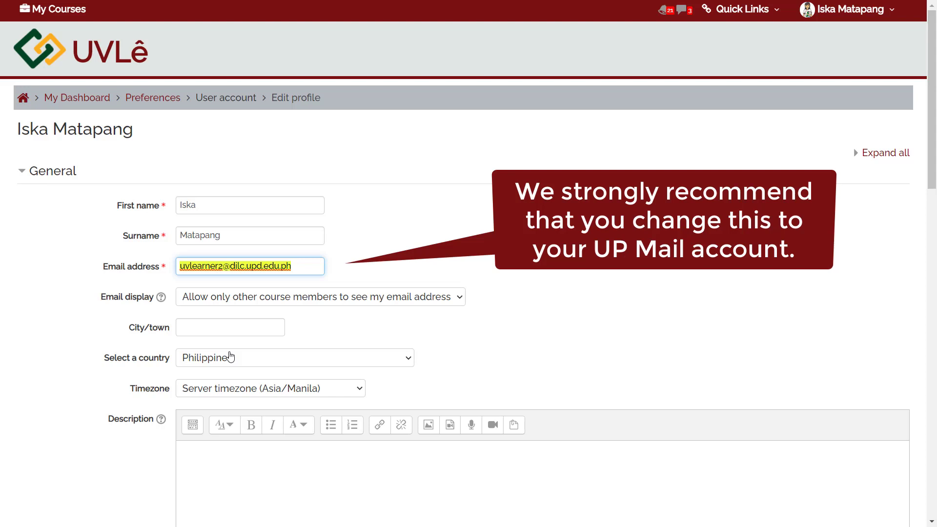
# Replace the profile's old email address with the user's UP Mail address.
pyautogui.press('BackSpace')
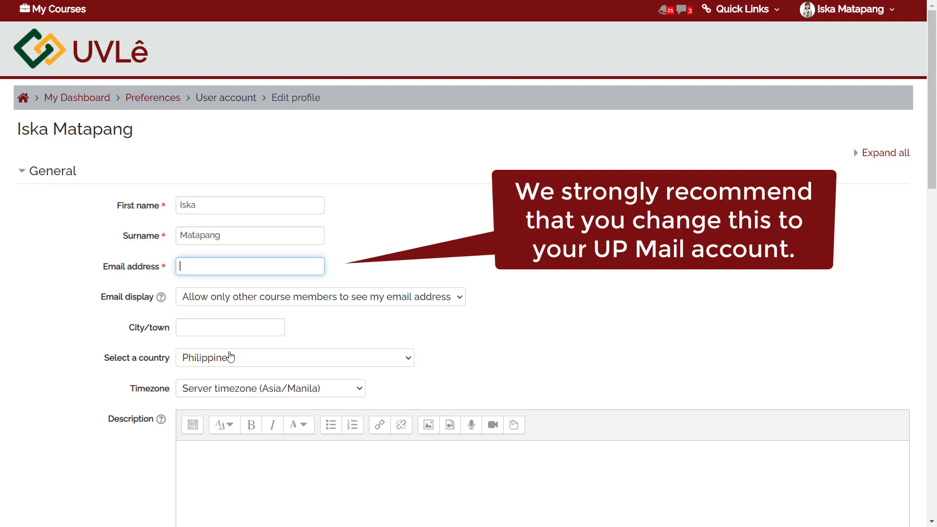
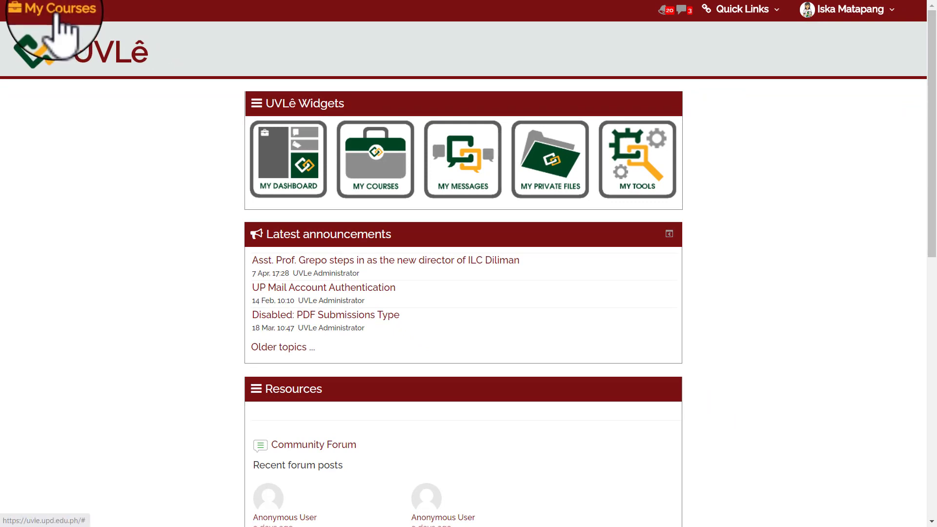
pyautogui.click(55, 16)
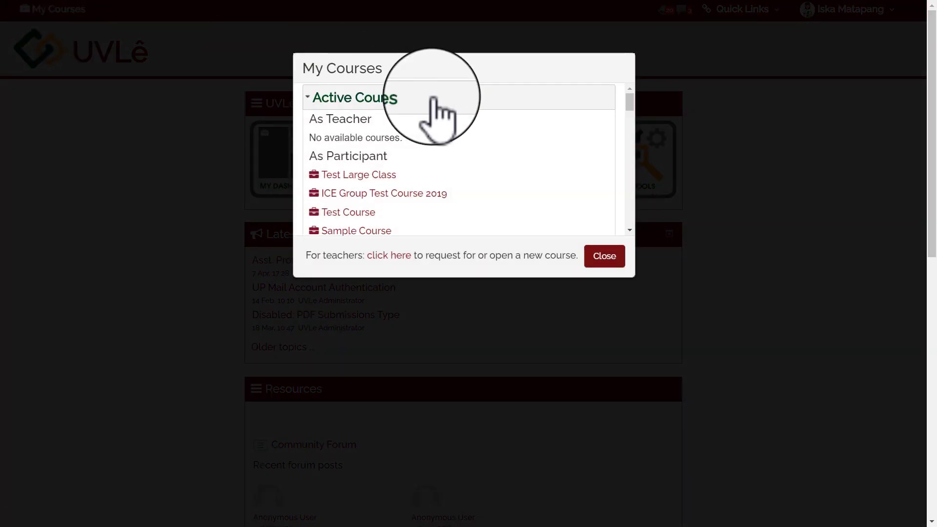
pyautogui.moveTo(629, 110); pyautogui.dragTo(627, 151)
pyautogui.click(600, 258)
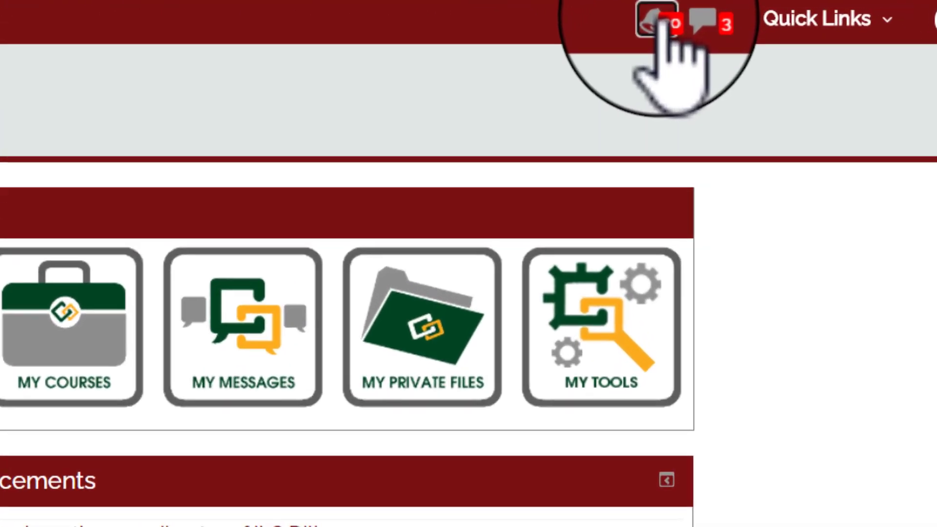
# Glance at the notifications, dismiss them, and show the recent message conversations.
pyautogui.click(660, 14)
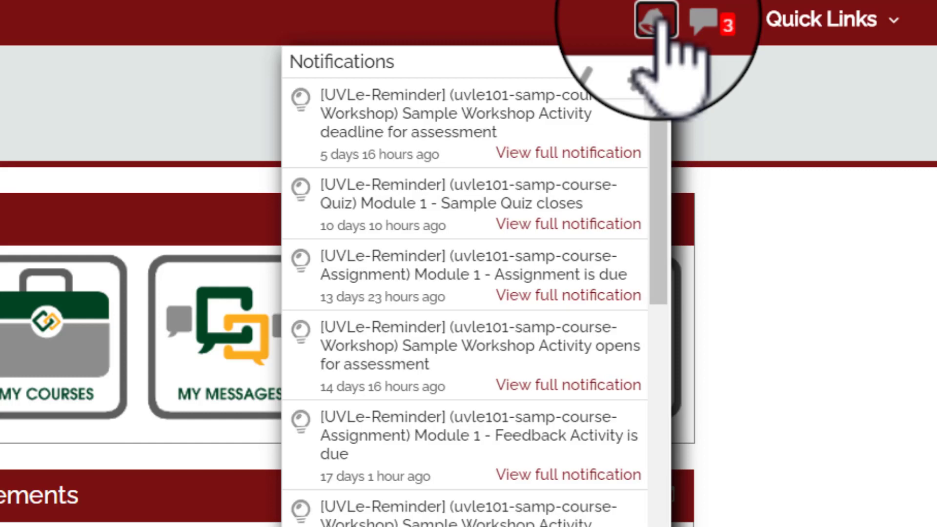
pyautogui.click(737, 94)
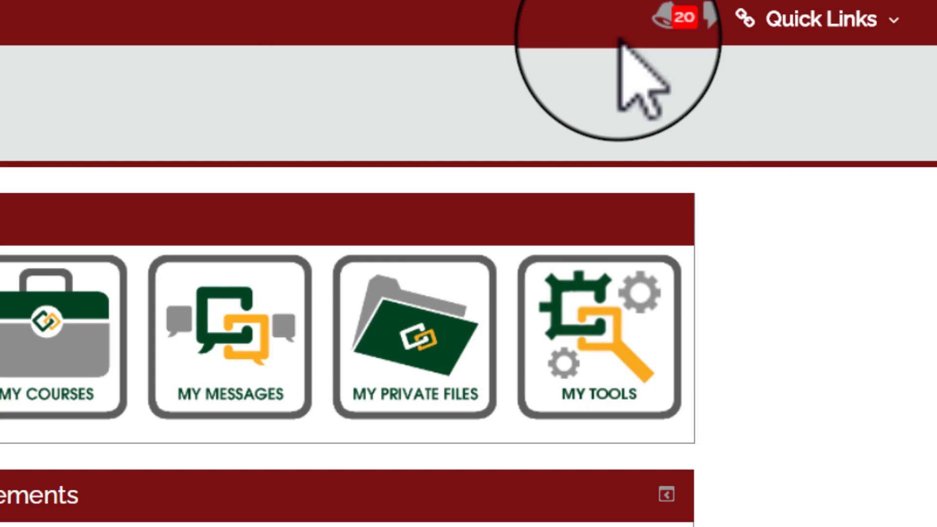
pyautogui.click(701, 20)
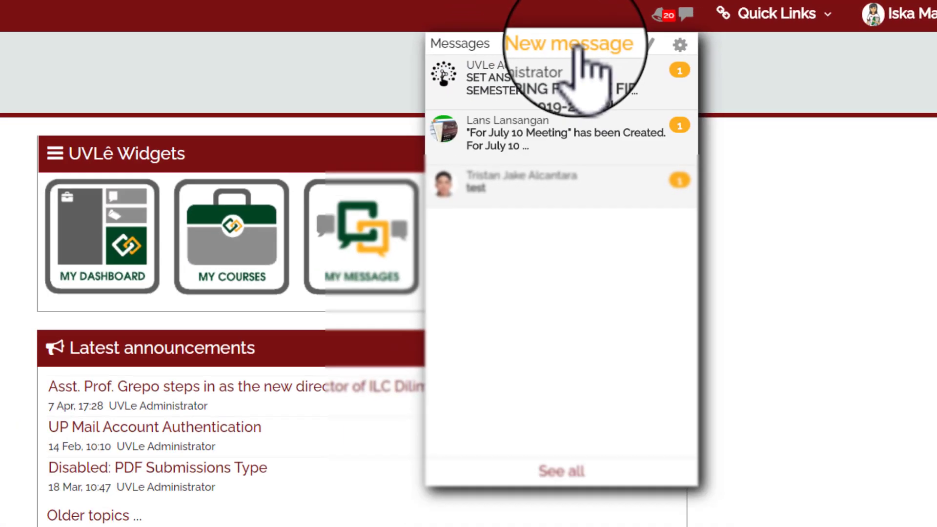
# Send a short 'hi' greeting to the searched-for user, then return to the home dashboard.
pyautogui.click(571, 44)
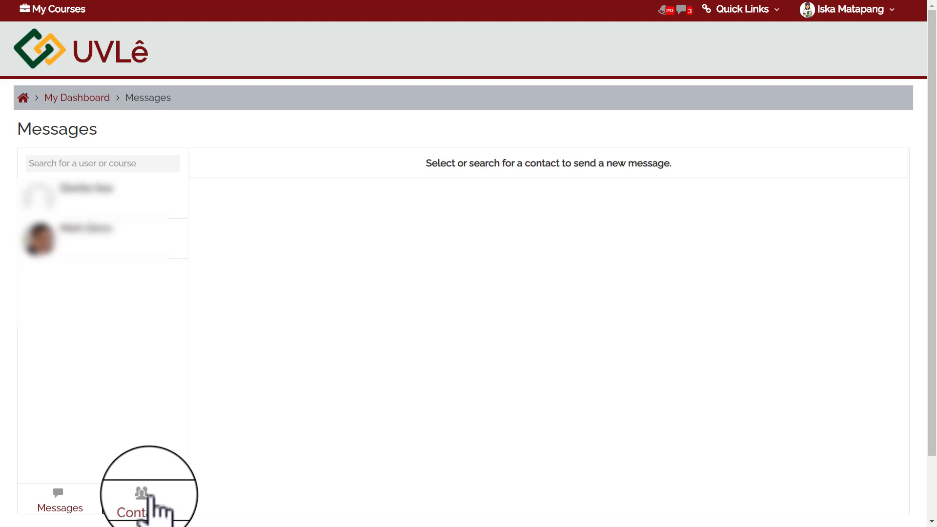
pyautogui.click(109, 163)
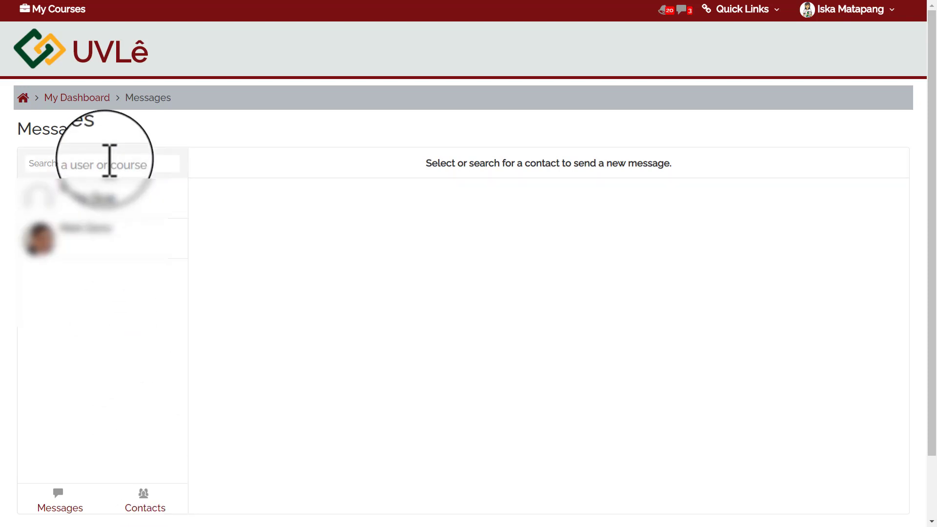
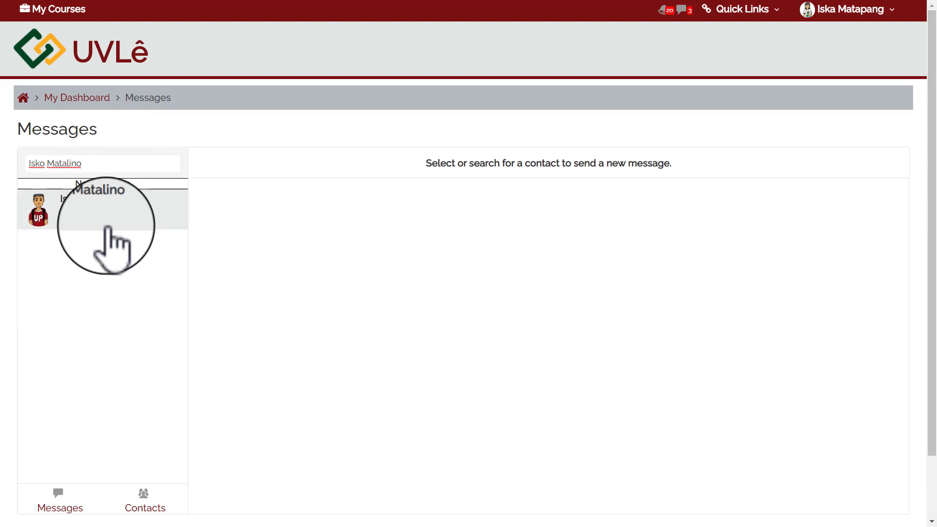
pyautogui.click(108, 228)
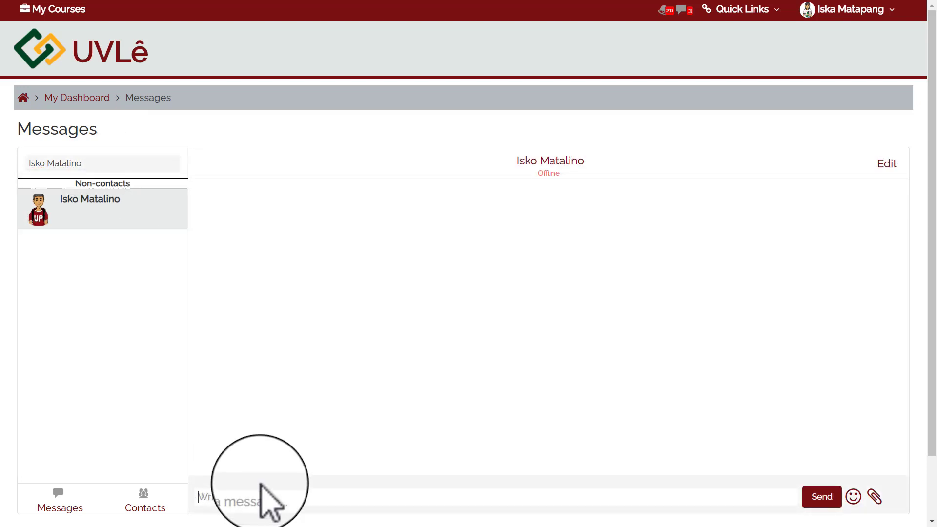
pyautogui.write('hi is')
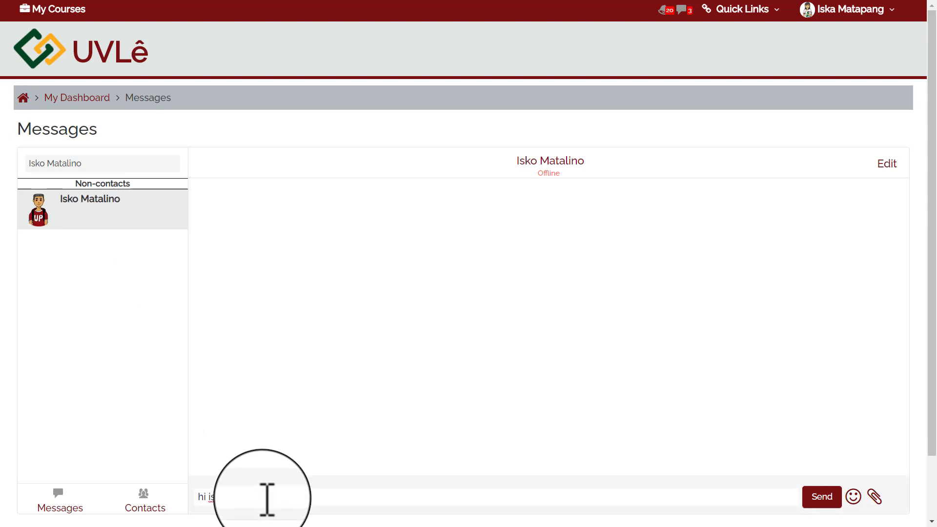
pyautogui.write('ko')
pyautogui.click(822, 498)
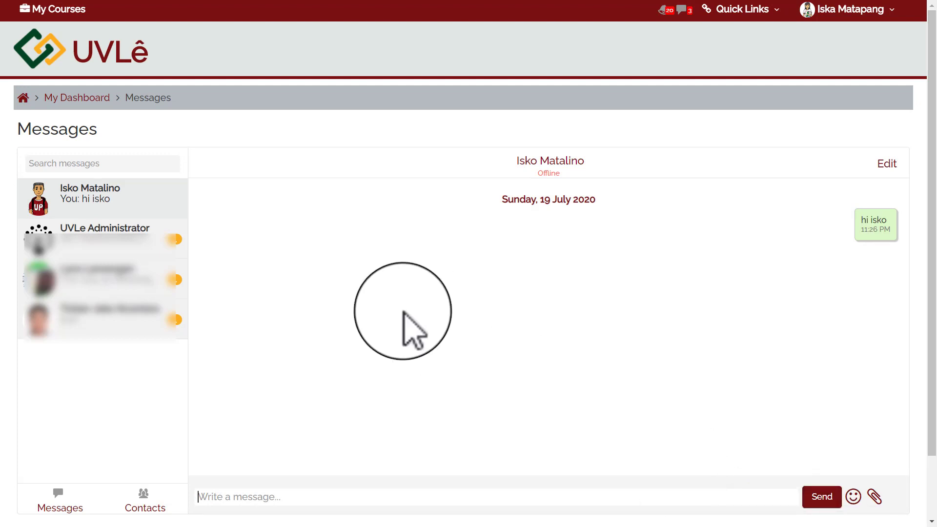
pyautogui.click(52, 61)
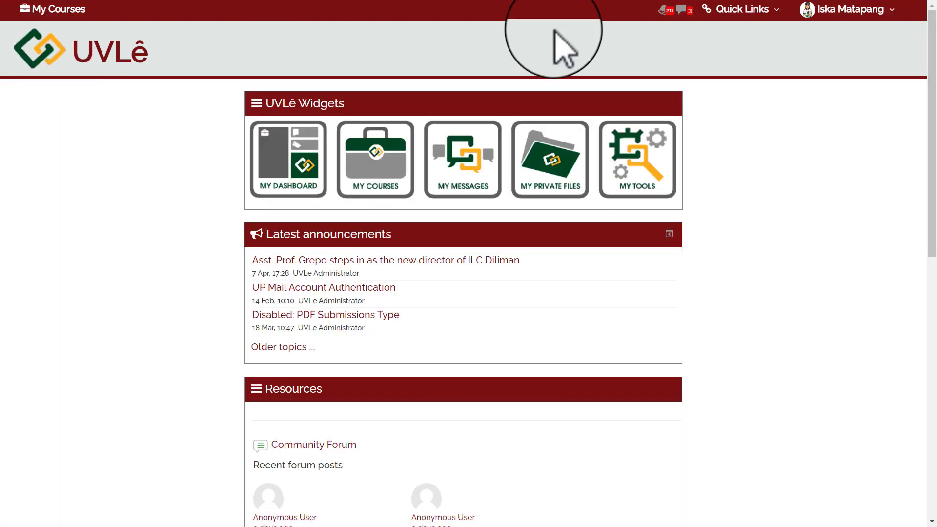
# View the Quick Links shortcuts, then show the user menu with profile, grades, preferences and logout.
pyautogui.click(730, 10)
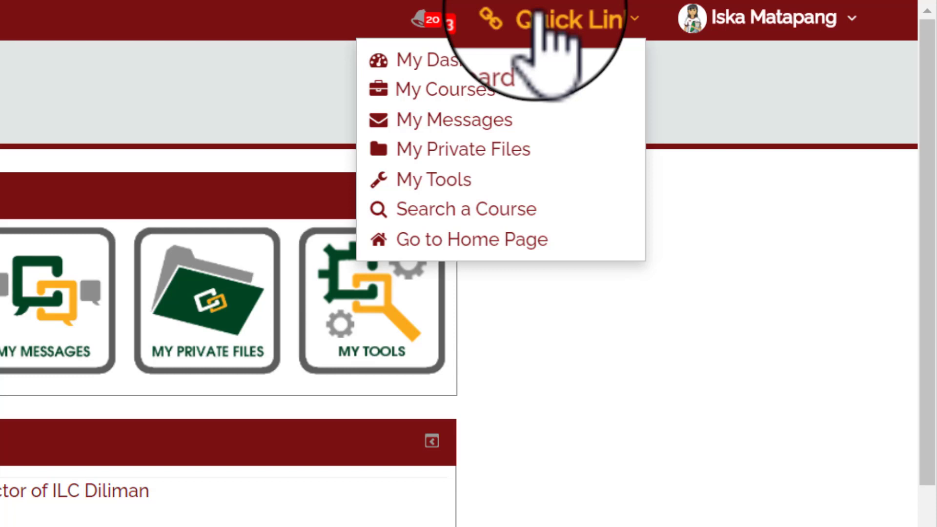
pyautogui.click(717, 20)
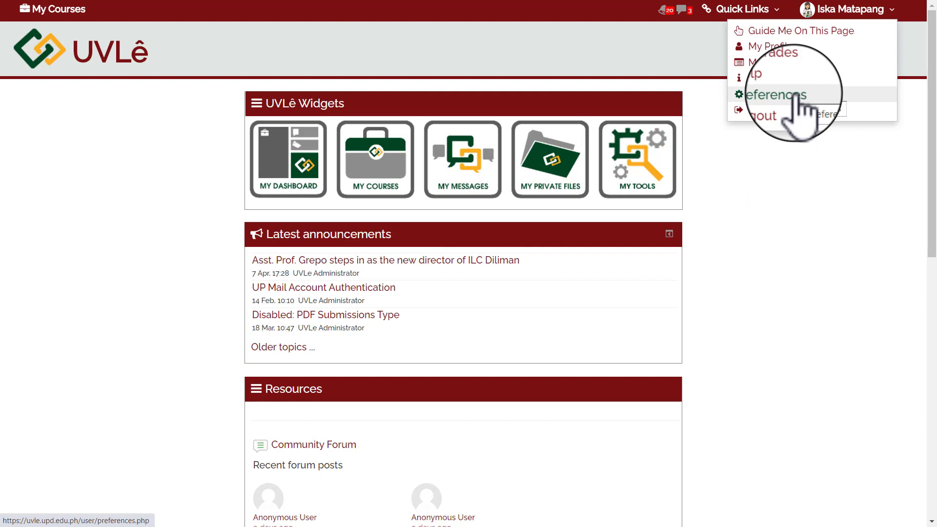
# Go to Preferences and open Linked logins under User account (other).
pyautogui.click(793, 95)
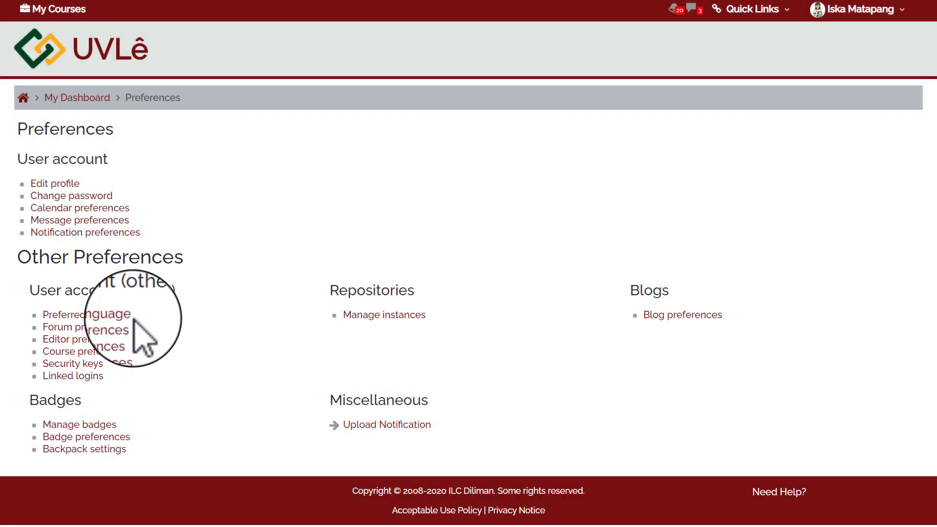
pyautogui.click(99, 376)
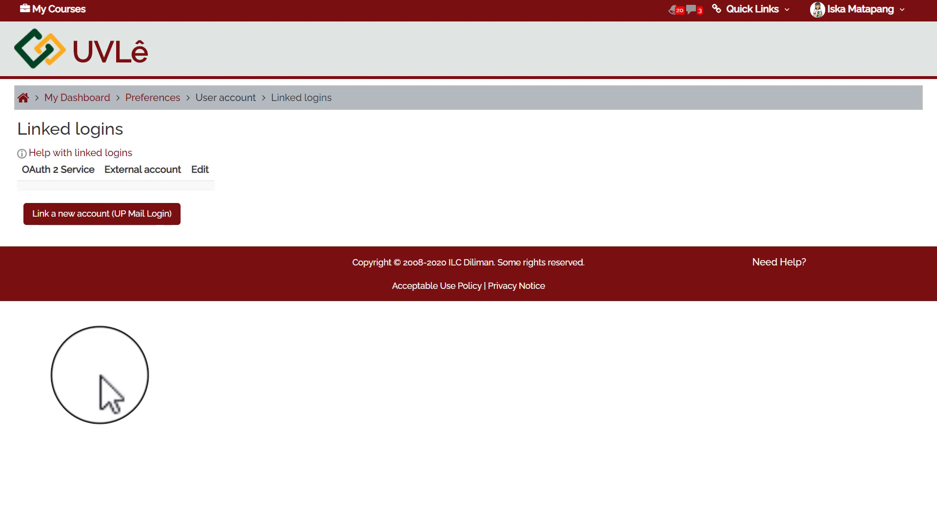
# Try the UP Mail Login link option, then come back to the empty Linked logins list.
pyautogui.click(108, 217)
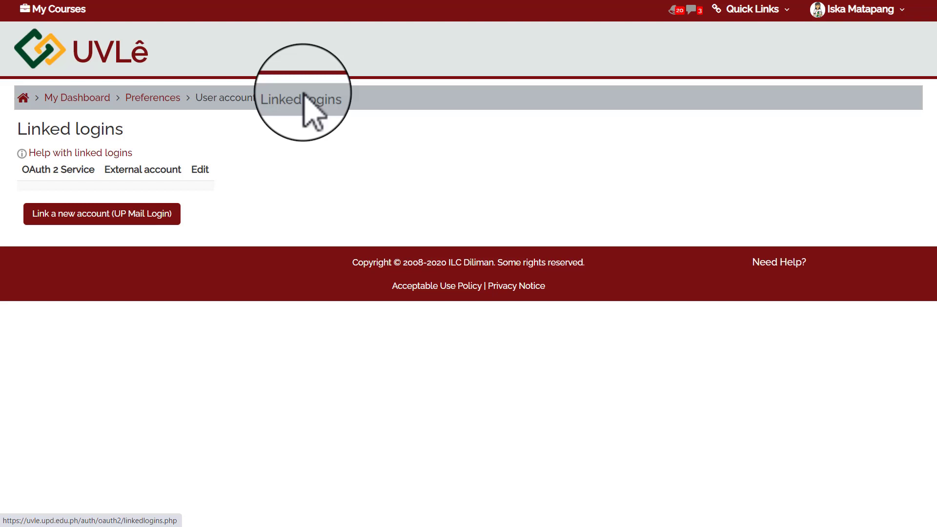
pyautogui.click(303, 95)
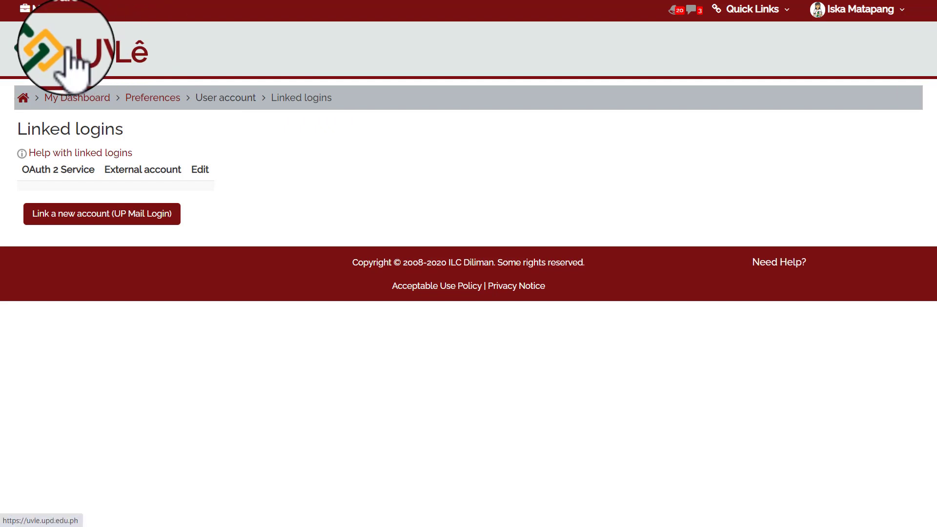
# Return to the UVLê home page and scroll through the My Courses participant course list.
pyautogui.click(44, 52)
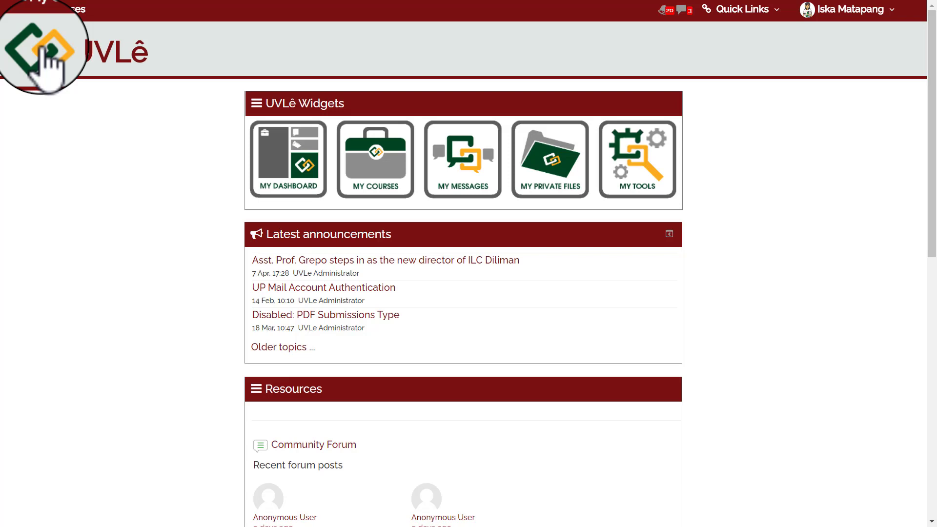
pyautogui.click(381, 152)
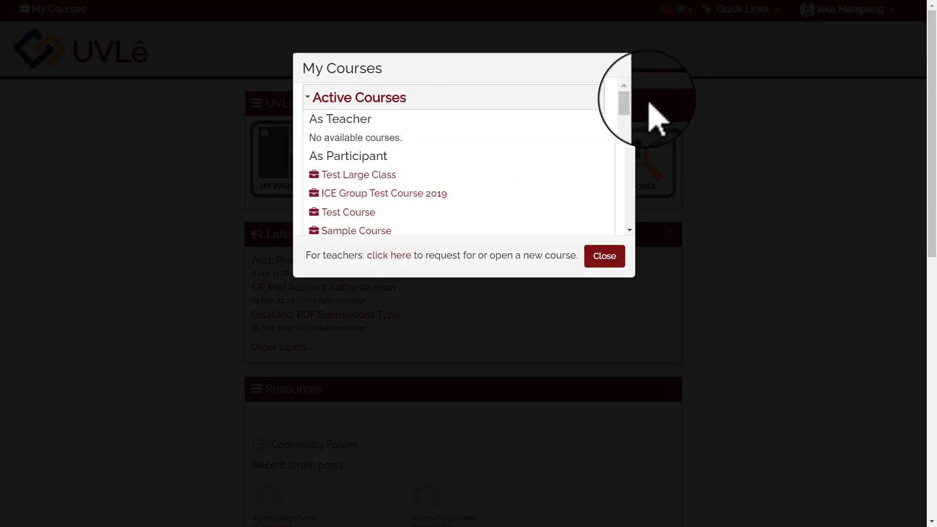
pyautogui.moveTo(629, 96); pyautogui.dragTo(633, 186)
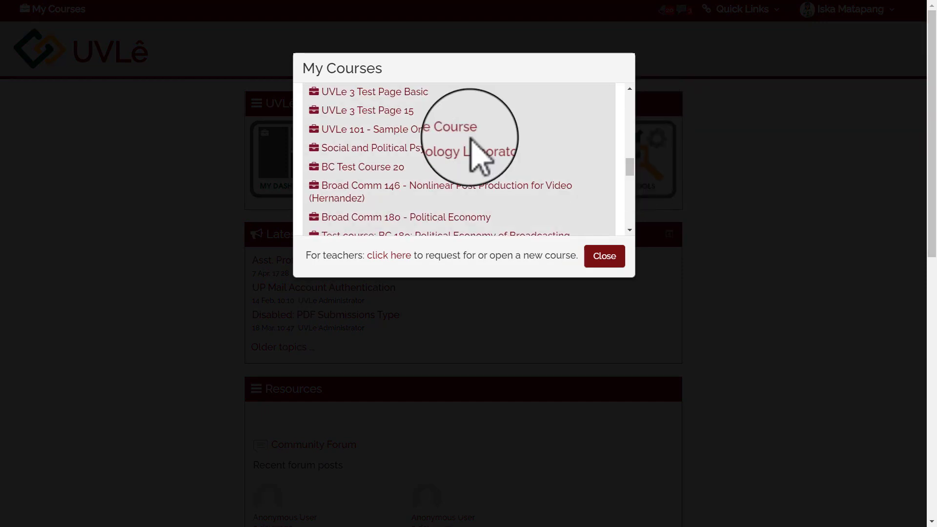
# Open UVLe 101 - Sample Online Course and view its Module 1 and Module 2 resources.
pyautogui.click(451, 131)
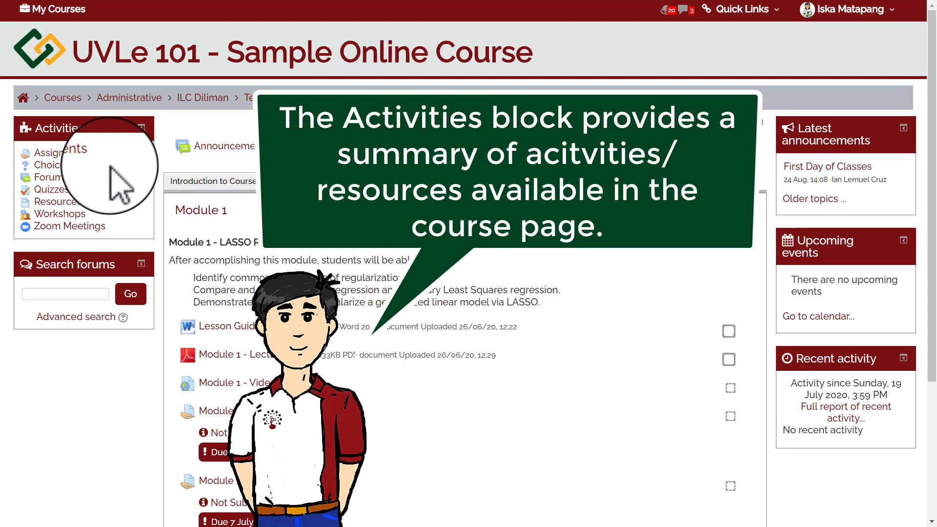
pyautogui.click(74, 202)
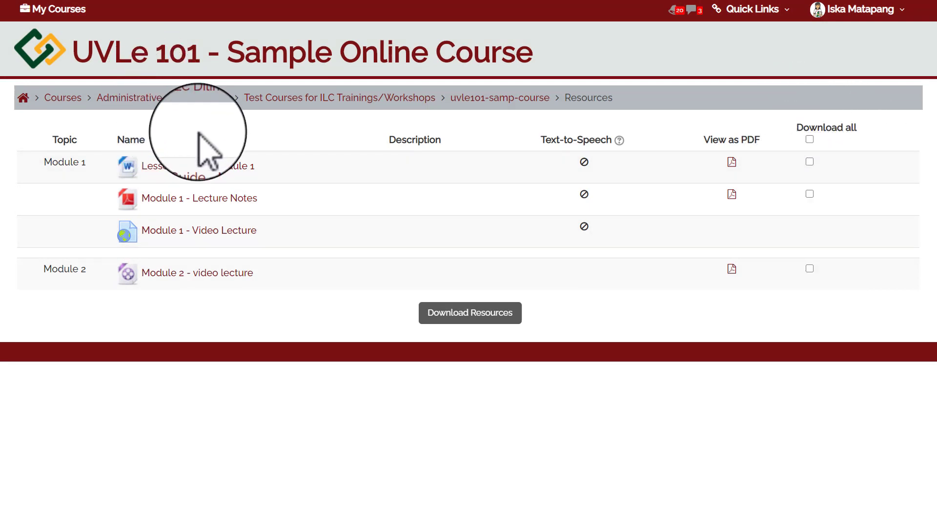
# Use the uvle101-samp-course breadcrumb to get back to the course's Module 1 materials.
pyautogui.click(508, 97)
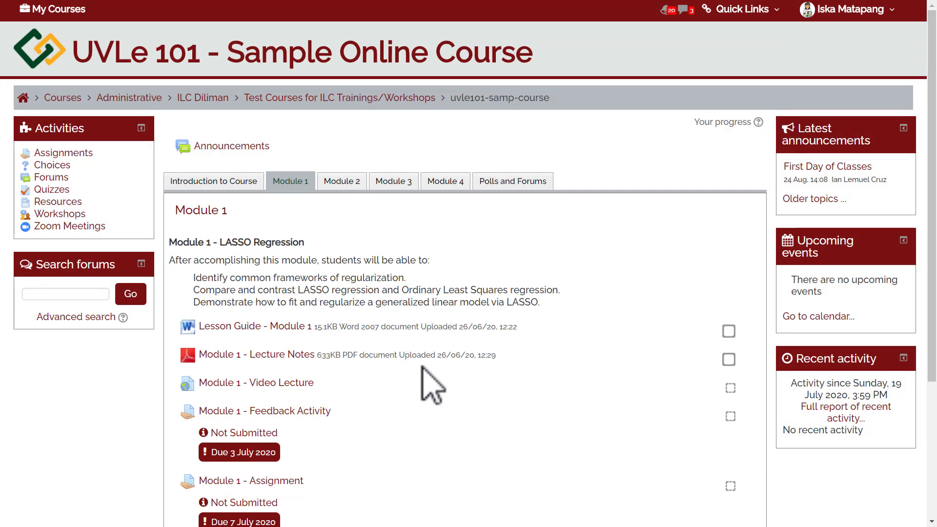
# View Module 1 - Lecture Notes, then open the overdue Module 1 - Feedback Activity assignment.
pyautogui.click(282, 357)
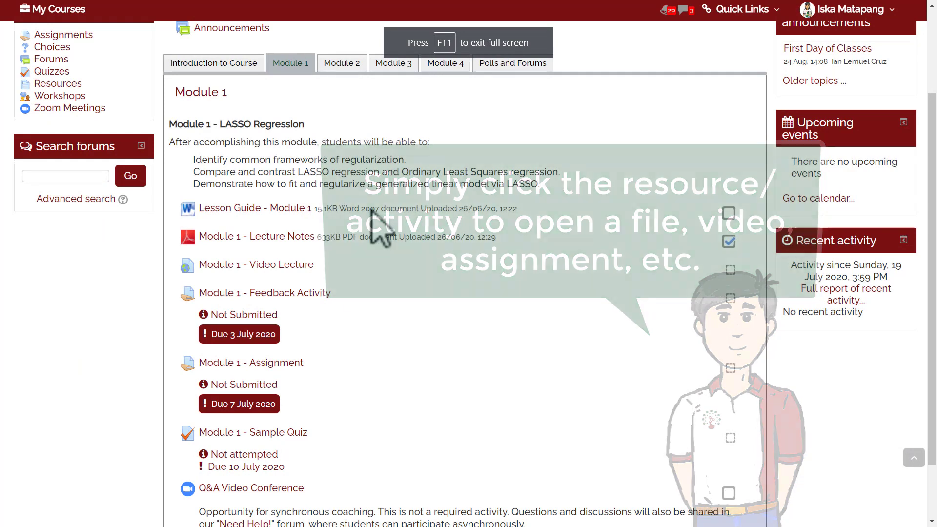
pyautogui.click(314, 295)
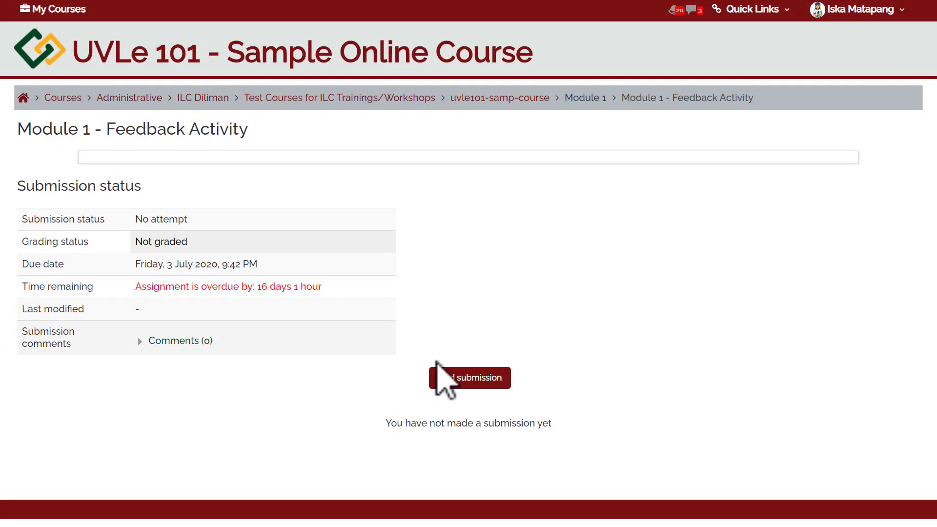
# Attach Lecture Notes.docx from File Explorer to a new Module 1 - Feedback Activity submission and save it.
pyautogui.click(455, 378)
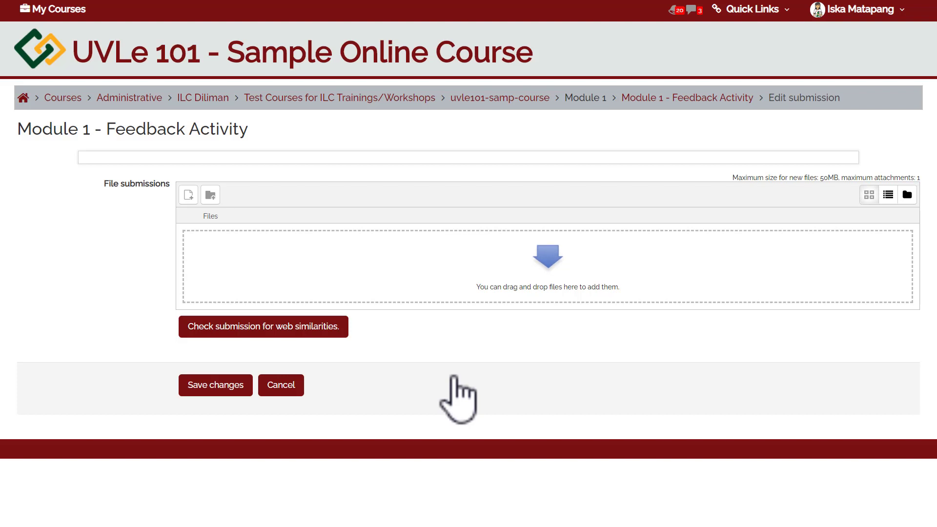
pyautogui.hotkey('alt', 'Tab')
pyautogui.click(628, 254)
pyautogui.moveTo(628, 255); pyautogui.dragTo(388, 270)
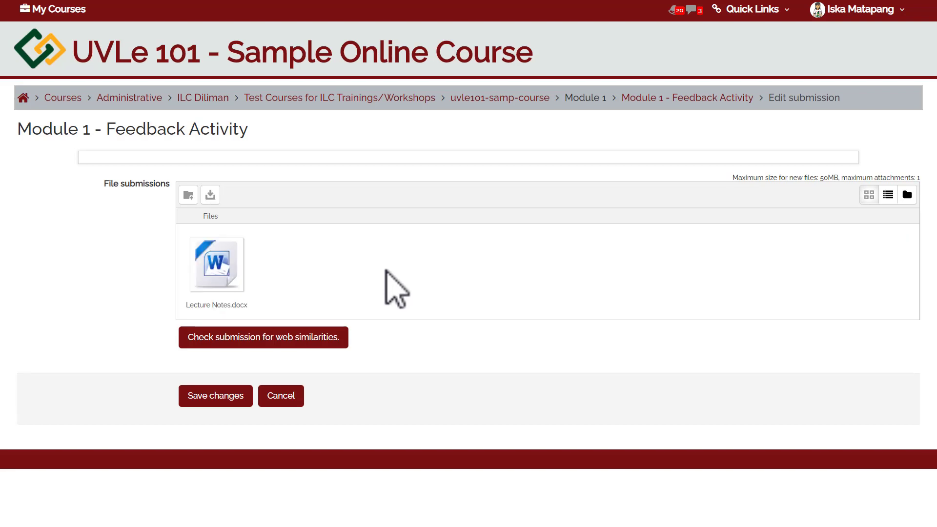
pyautogui.click(217, 401)
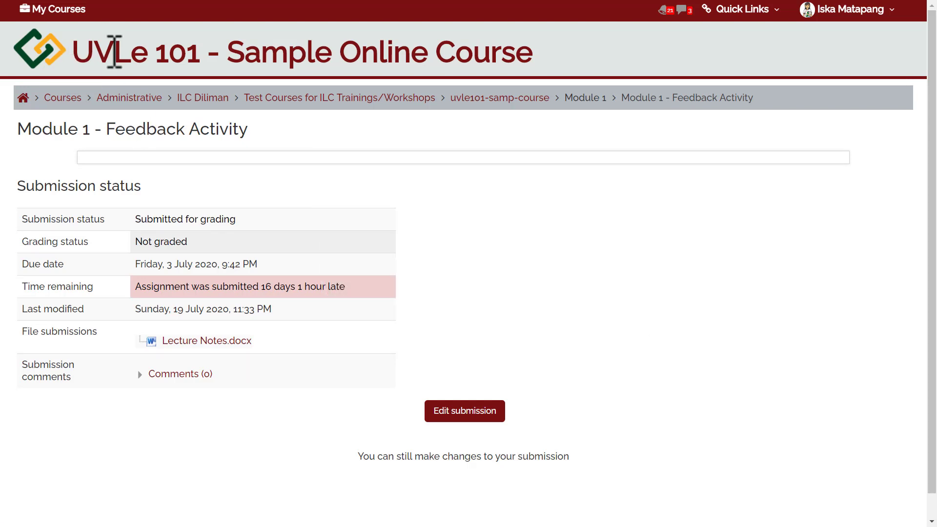
# Go back to the uvle101-samp-course page and open Need Help! under Polls and Forums.
pyautogui.click(531, 98)
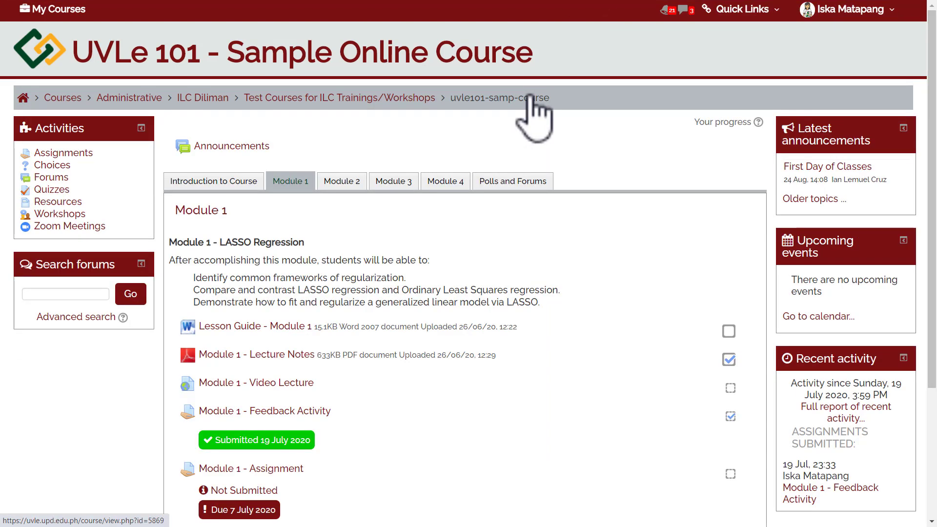
pyautogui.scroll(-1, 522, 147)
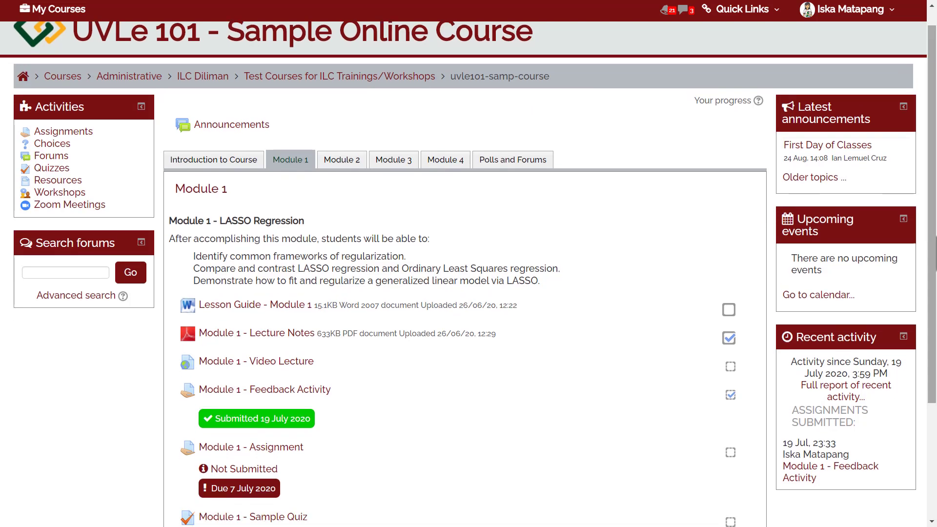
pyautogui.click(509, 166)
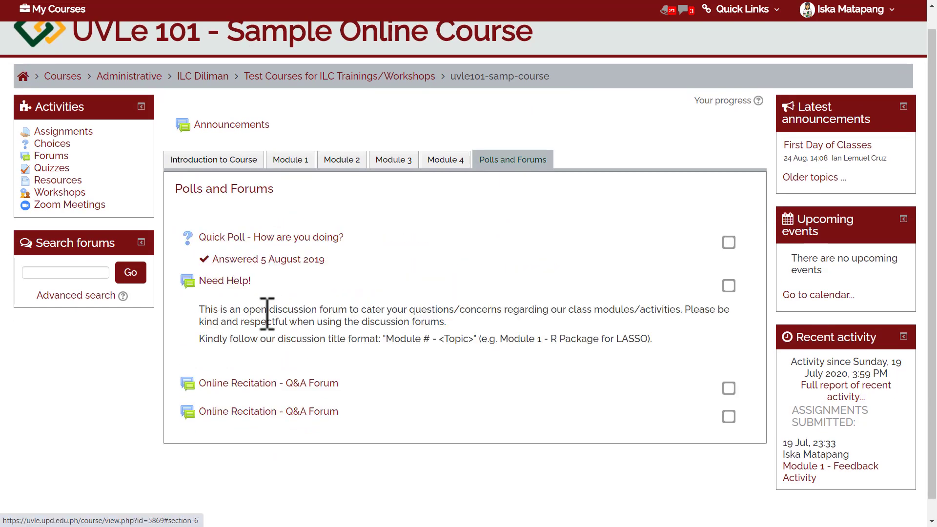
pyautogui.click(215, 283)
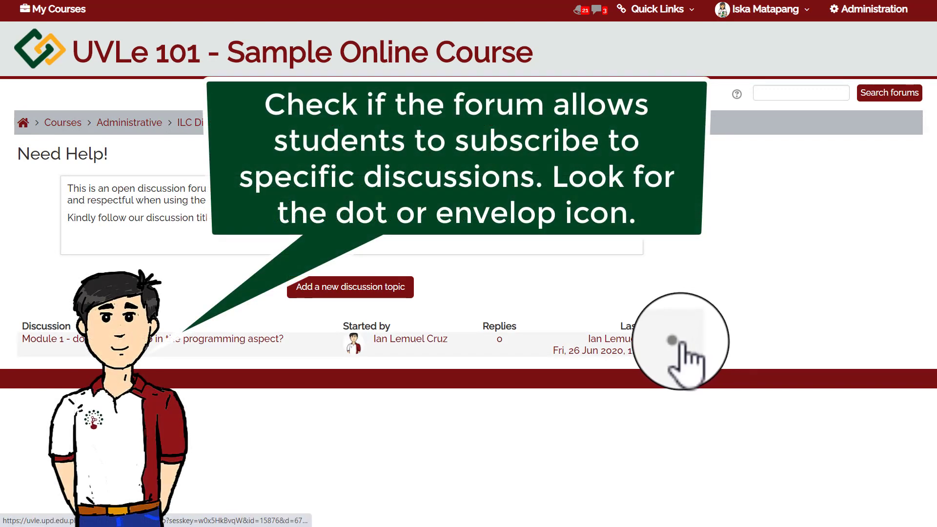
pyautogui.click(672, 340)
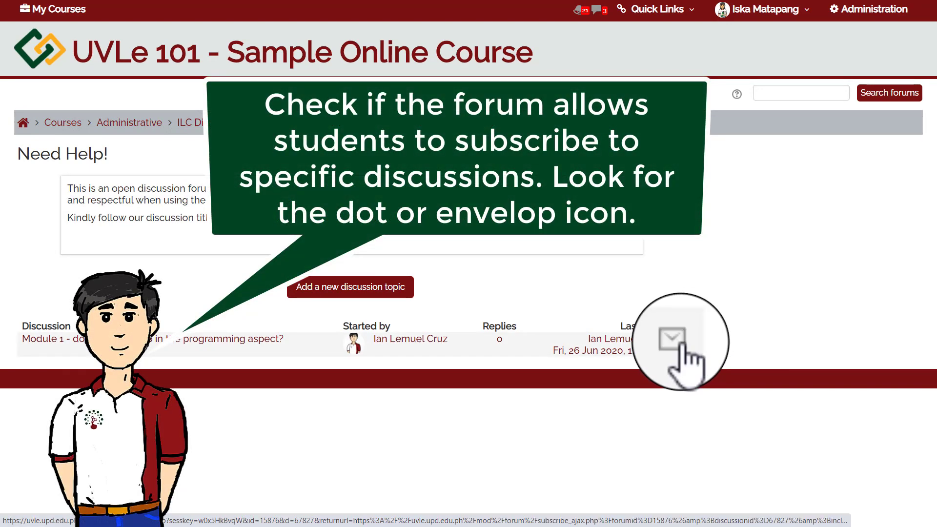
pyautogui.click(672, 340)
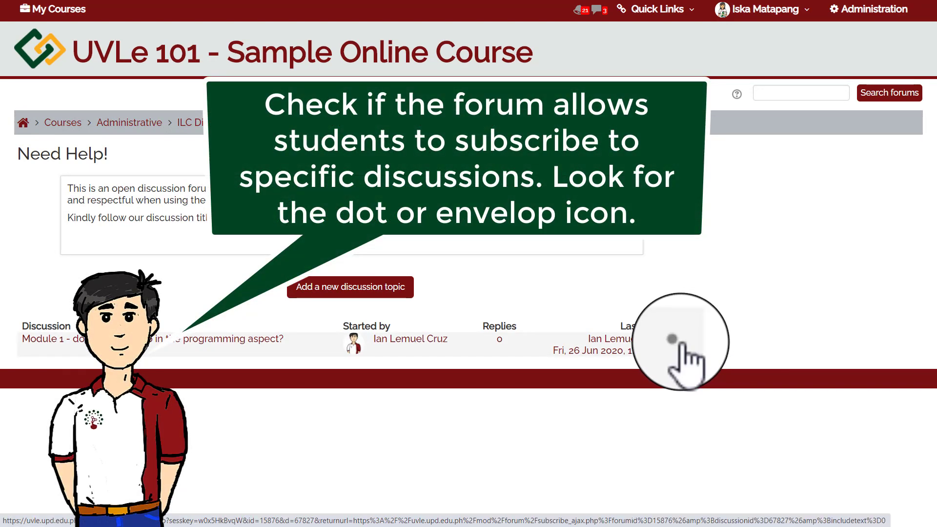
pyautogui.click(672, 339)
pyautogui.click(672, 339)
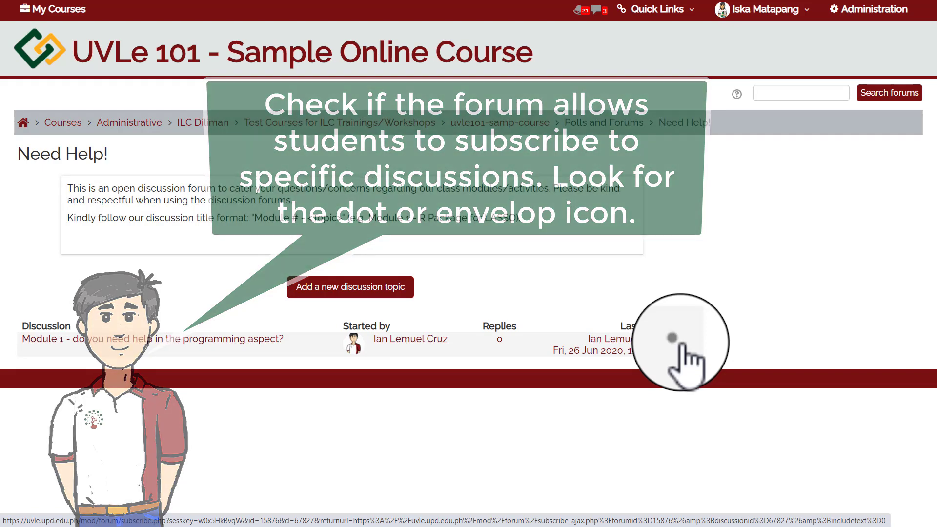